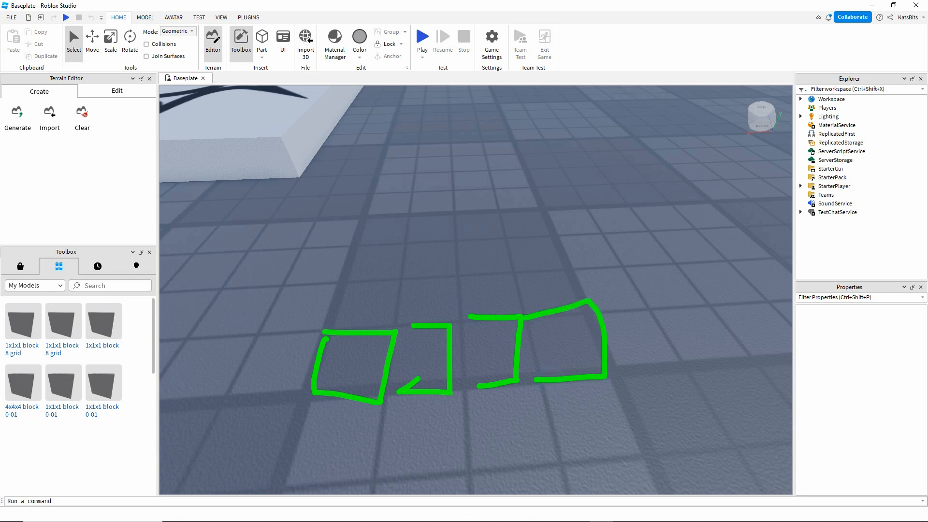
{"action": "mouse_move", "coordinate": [327, 333]}
{"action": "left_mouse_down"}
{"action": "mouse_move", "coordinate": [357, 201]}
{"action": "mouse_move", "coordinate": [538, 209]}
{"action": "mouse_move", "coordinate": [589, 366]}
{"action": "mouse_move", "coordinate": [401, 381]}
{"action": "left_mouse_up"}
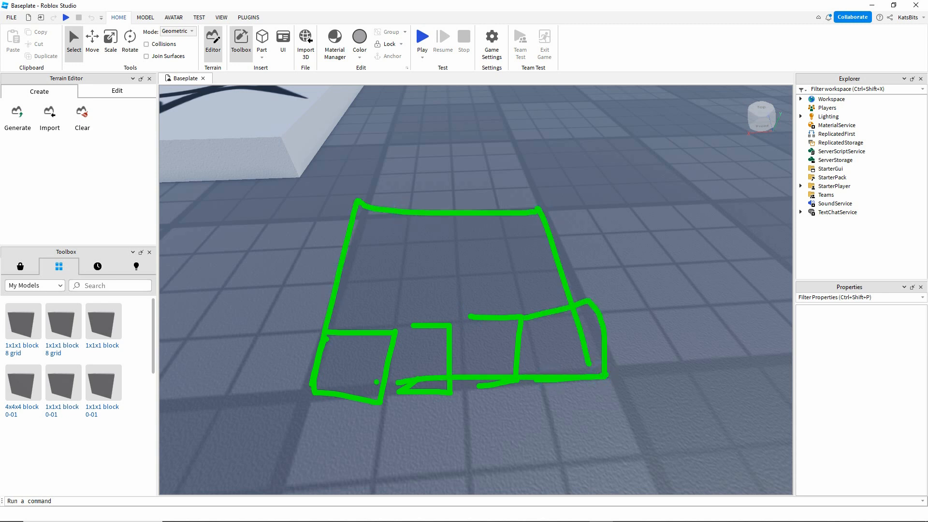
{"action": "key", "text": "Escape"}
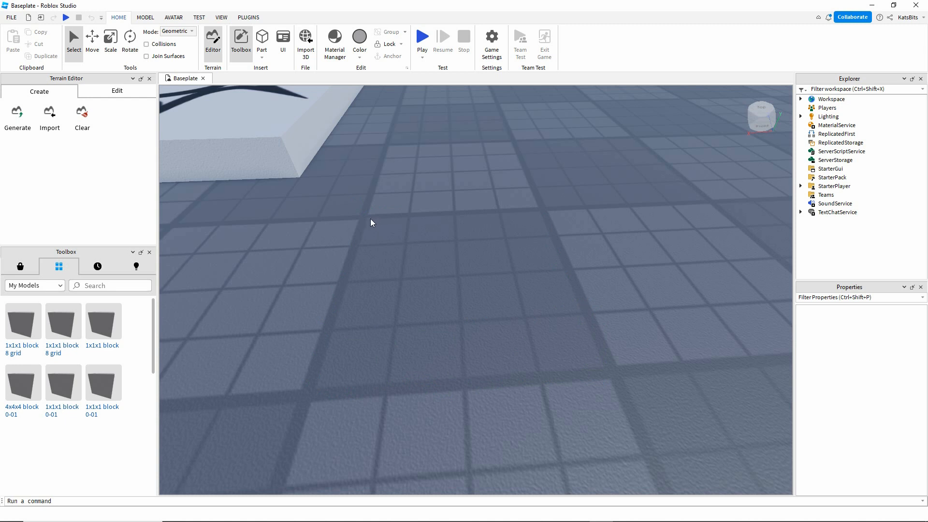
{"action": "mouse_move", "coordinate": [364, 217]}
{"action": "left_mouse_down"}
{"action": "mouse_move", "coordinate": [550, 214]}
{"action": "mouse_move", "coordinate": [590, 307]}
{"action": "mouse_move", "coordinate": [601, 385]}
{"action": "mouse_move", "coordinate": [306, 391]}
{"action": "mouse_move", "coordinate": [363, 213]}
{"action": "left_mouse_up"}
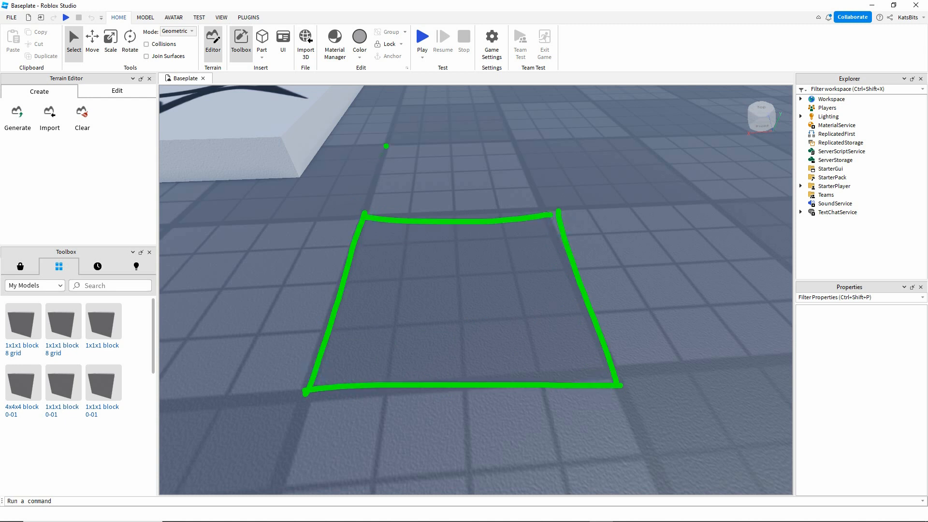
{"action": "left_click_drag", "start_coordinate": [386, 146], "coordinate": [370, 209]}
{"action": "mouse_move", "coordinate": [386, 146]}
{"action": "left_mouse_down"}
{"action": "mouse_move", "coordinate": [508, 143]}
{"action": "mouse_move", "coordinate": [553, 213]}
{"action": "left_mouse_up"}
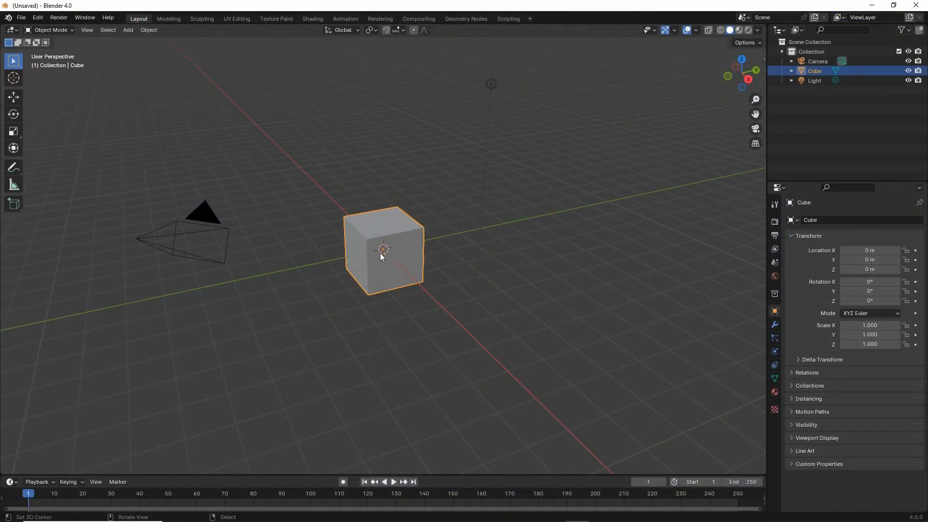
{"action": "mouse_move", "coordinate": [341, 201]}
{"action": "left_mouse_down"}
{"action": "mouse_move", "coordinate": [517, 282]}
{"action": "mouse_move", "coordinate": [387, 220]}
{"action": "left_mouse_up"}
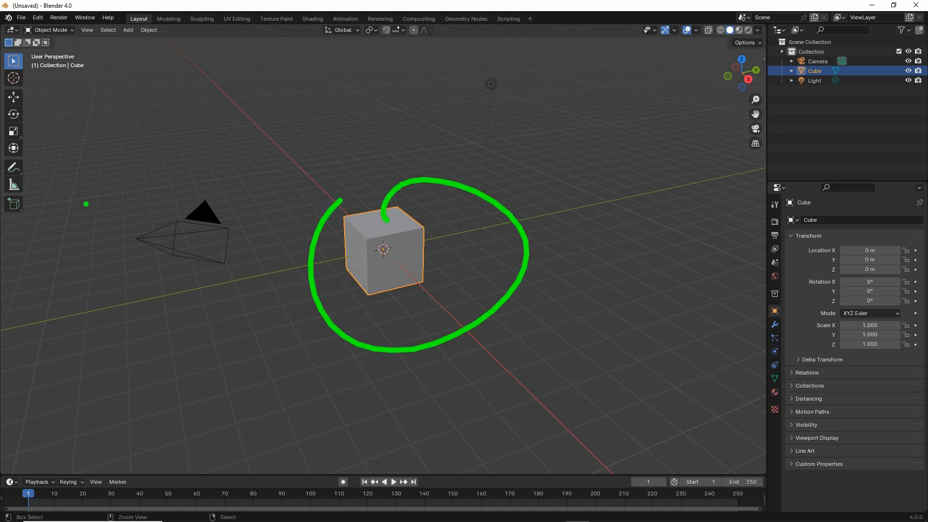
{"action": "mouse_move", "coordinate": [71, 202]}
{"action": "left_mouse_down"}
{"action": "mouse_move", "coordinate": [261, 188]}
{"action": "mouse_move", "coordinate": [380, 244]}
{"action": "mouse_move", "coordinate": [73, 297]}
{"action": "mouse_move", "coordinate": [49, 189]}
{"action": "left_mouse_up"}
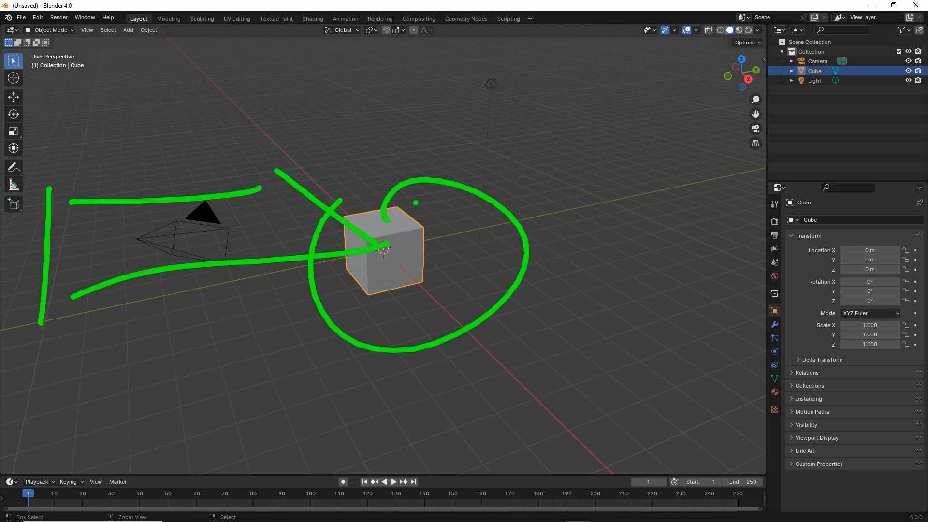
{"action": "mouse_move", "coordinate": [303, 165]}
{"action": "left_mouse_down"}
{"action": "mouse_move", "coordinate": [469, 148]}
{"action": "mouse_move", "coordinate": [613, 197]}
{"action": "mouse_move", "coordinate": [383, 247]}
{"action": "mouse_move", "coordinate": [375, 263]}
{"action": "left_mouse_up"}
{"action": "left_click", "coordinate": [412, 231]}
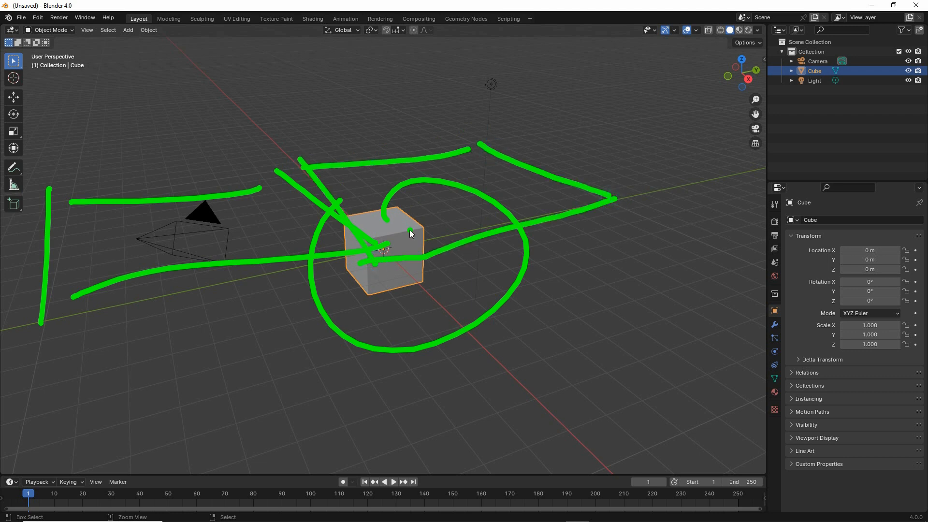
{"action": "key", "text": "Escape"}
{"action": "key", "text": "ctrl+2"}
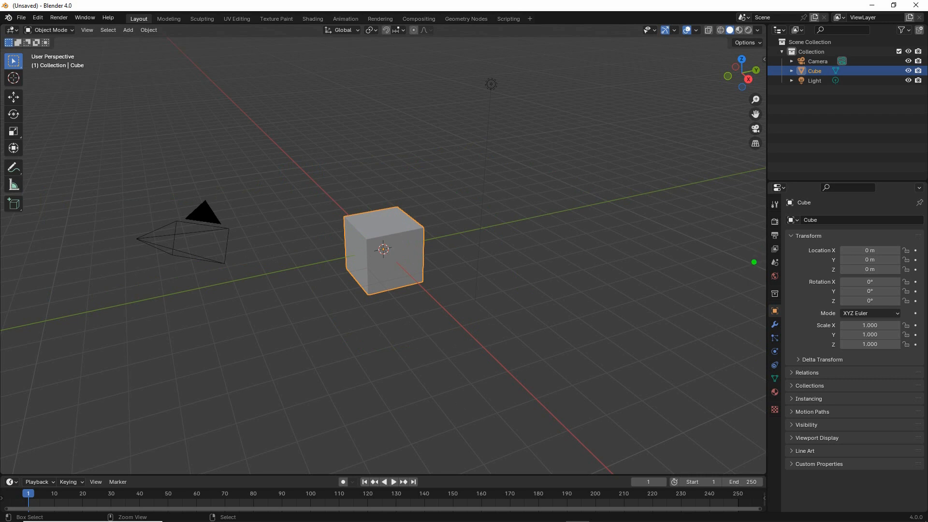
- Expand the scene's unit settings and set the unit system to None
{"action": "mouse_move", "coordinate": [755, 262]}
{"action": "left_mouse_down"}
{"action": "mouse_move", "coordinate": [784, 248]}
{"action": "mouse_move", "coordinate": [763, 273]}
{"action": "left_mouse_up"}
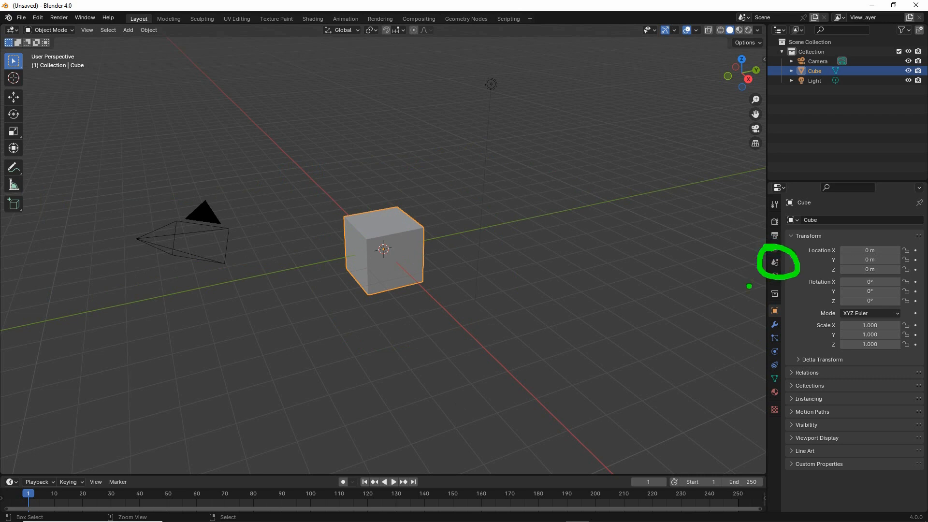
{"action": "key", "text": "Escape"}
{"action": "left_click", "coordinate": [775, 262]}
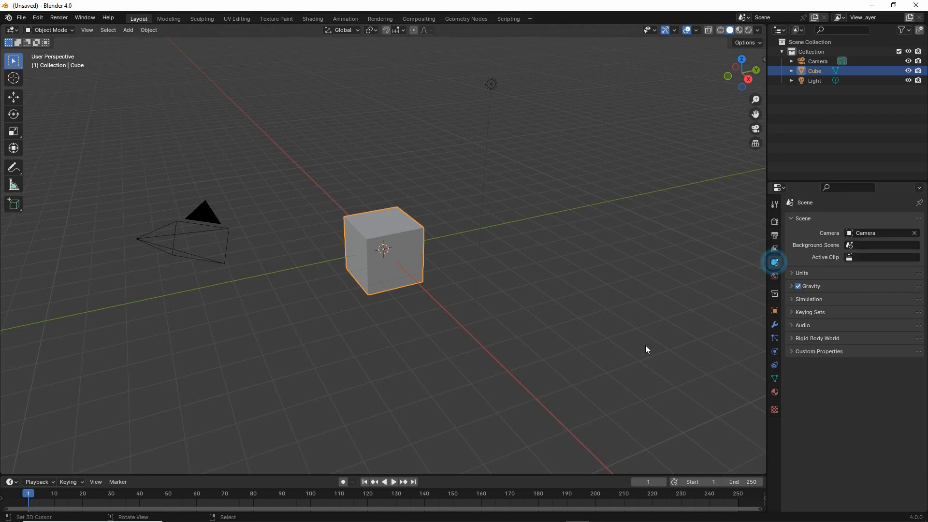
{"action": "key", "text": "ctrl+2"}
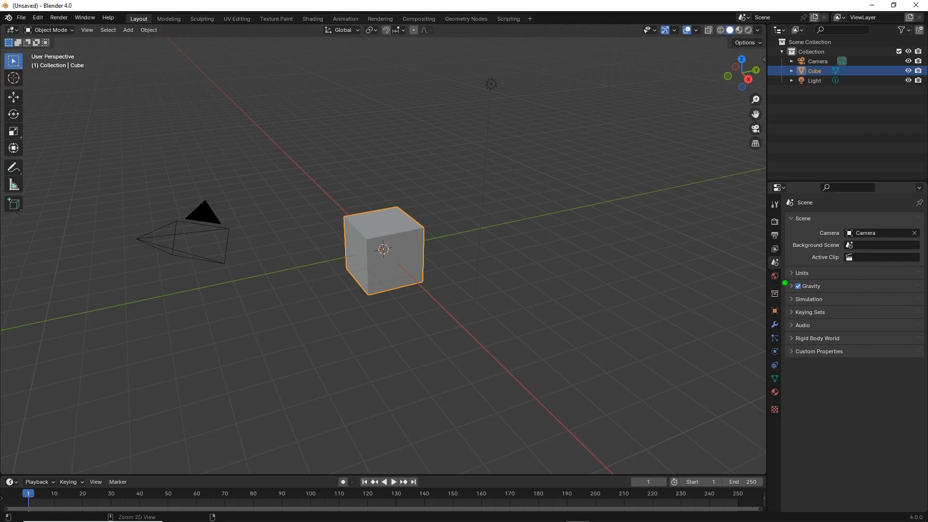
{"action": "mouse_move", "coordinate": [785, 283]}
{"action": "left_mouse_down"}
{"action": "mouse_move", "coordinate": [777, 261]}
{"action": "mouse_move", "coordinate": [769, 282]}
{"action": "left_mouse_up"}
{"action": "key", "text": "Escape"}
{"action": "left_click", "coordinate": [800, 273]}
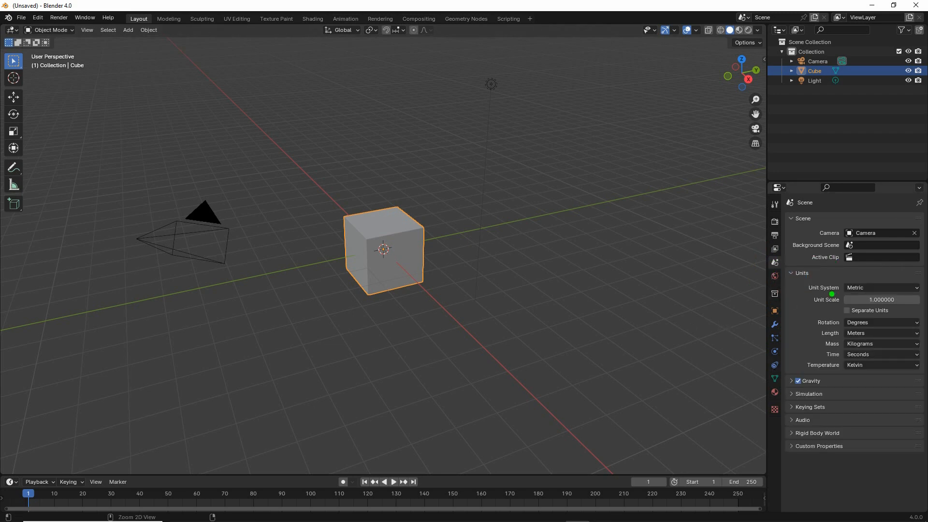
{"action": "mouse_move", "coordinate": [847, 295]}
{"action": "left_mouse_down"}
{"action": "mouse_move", "coordinate": [862, 293]}
{"action": "mouse_move", "coordinate": [844, 298]}
{"action": "left_mouse_up"}
{"action": "key", "text": "Escape"}
{"action": "left_click", "coordinate": [864, 289]}
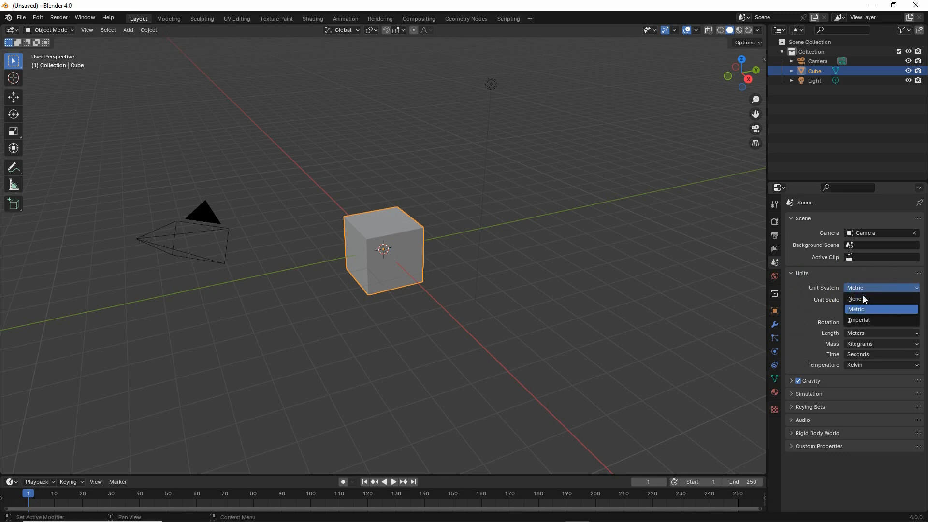
{"action": "left_click", "coordinate": [863, 298]}
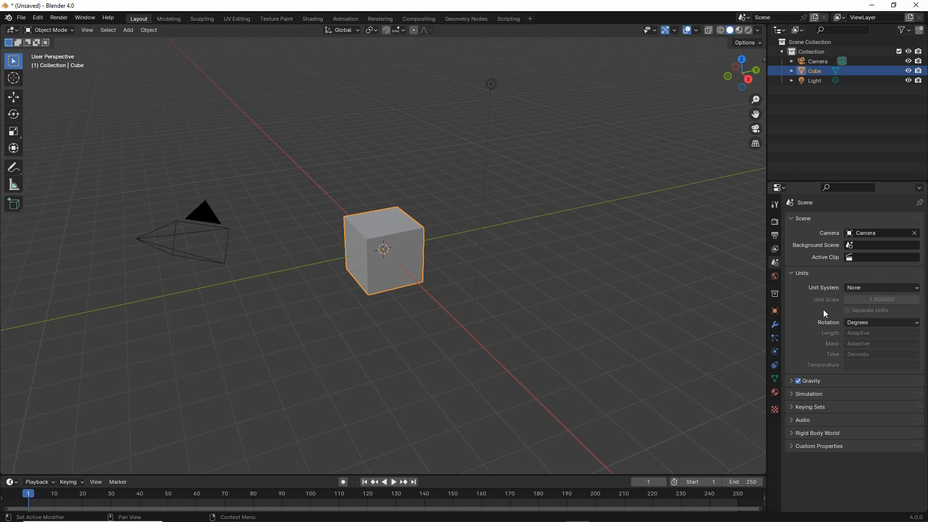
- Open the viewport overlay options and examine the grid's Subdivisions setting
{"action": "left_click", "coordinate": [696, 30]}
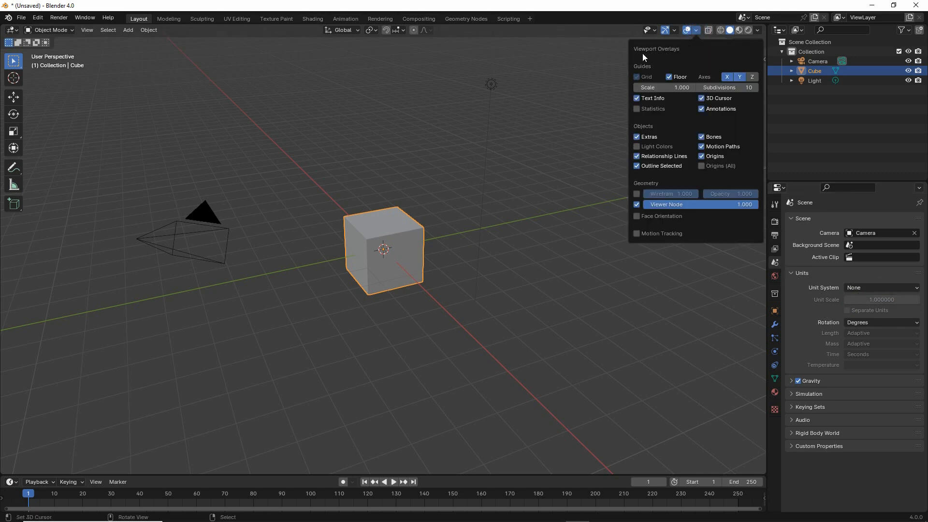
{"action": "left_click_drag", "start_coordinate": [639, 54], "coordinate": [680, 59]}
{"action": "mouse_move", "coordinate": [701, 23]}
{"action": "left_mouse_down"}
{"action": "mouse_move", "coordinate": [681, 28]}
{"action": "mouse_move", "coordinate": [702, 18]}
{"action": "left_mouse_up"}
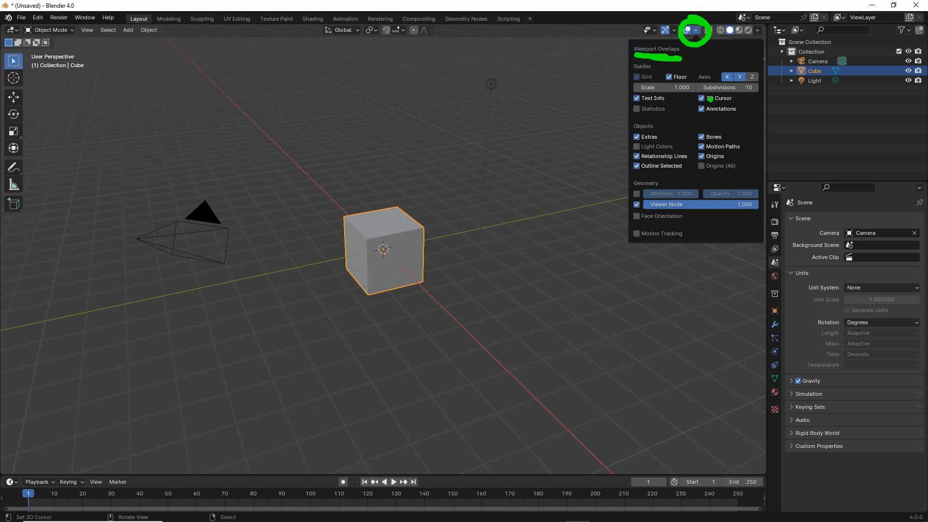
{"action": "mouse_move", "coordinate": [711, 100]}
{"action": "left_mouse_down"}
{"action": "mouse_move", "coordinate": [755, 99]}
{"action": "mouse_move", "coordinate": [696, 66]}
{"action": "mouse_move", "coordinate": [697, 97]}
{"action": "left_mouse_up"}
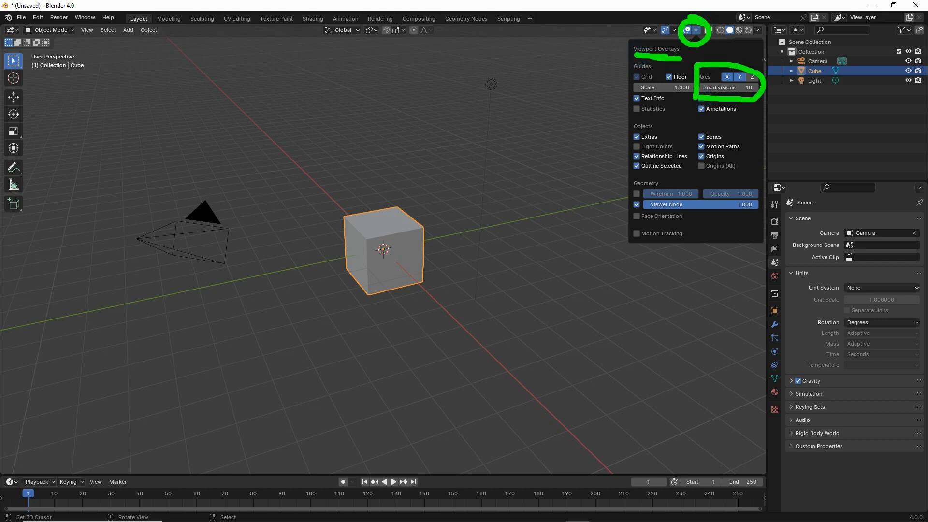
- Switch the scene's unit system to Metric to check the grid's Subdivisions option, and set it back to None
{"action": "left_click", "coordinate": [860, 287]}
{"action": "left_click", "coordinate": [859, 300]}
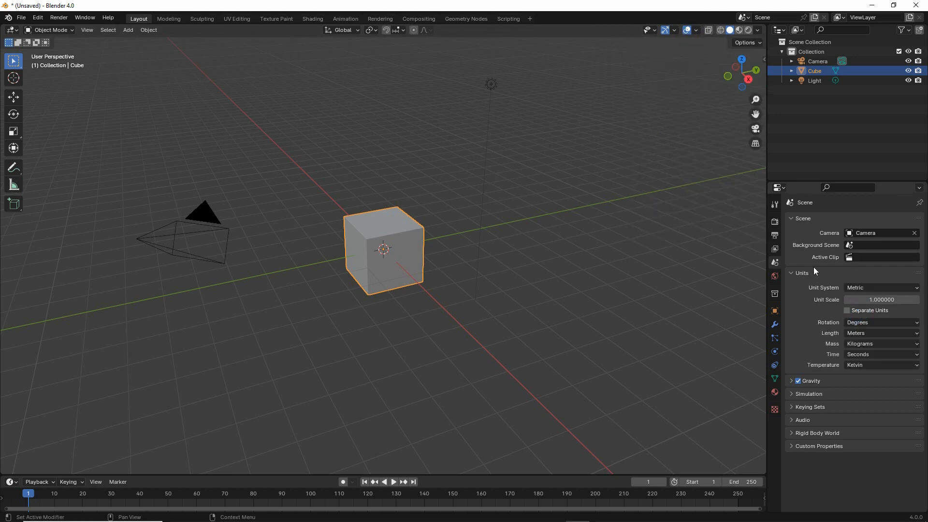
{"action": "left_click", "coordinate": [696, 30]}
{"action": "mouse_move", "coordinate": [694, 74]}
{"action": "left_mouse_down"}
{"action": "mouse_move", "coordinate": [697, 104]}
{"action": "mouse_move", "coordinate": [765, 77]}
{"action": "mouse_move", "coordinate": [679, 72]}
{"action": "left_mouse_up"}
{"action": "key", "text": "Escape"}
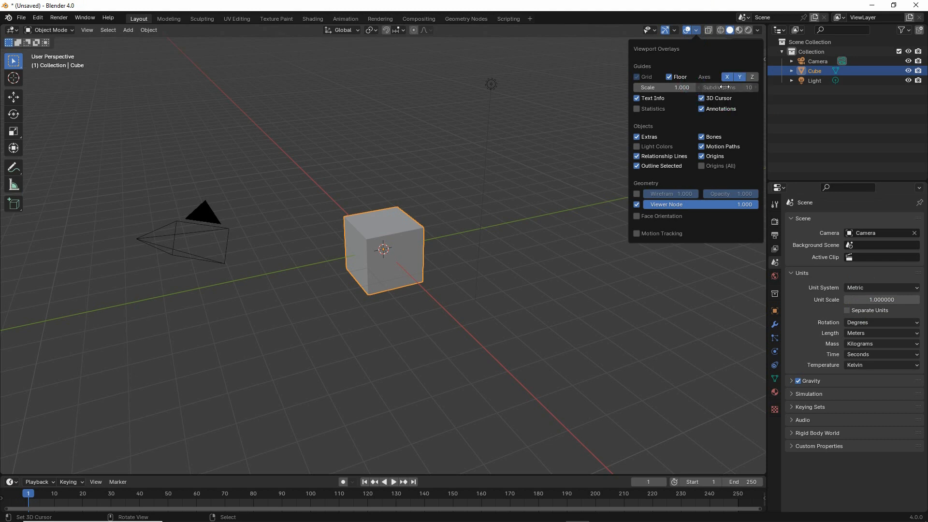
{"action": "left_click", "coordinate": [859, 288]}
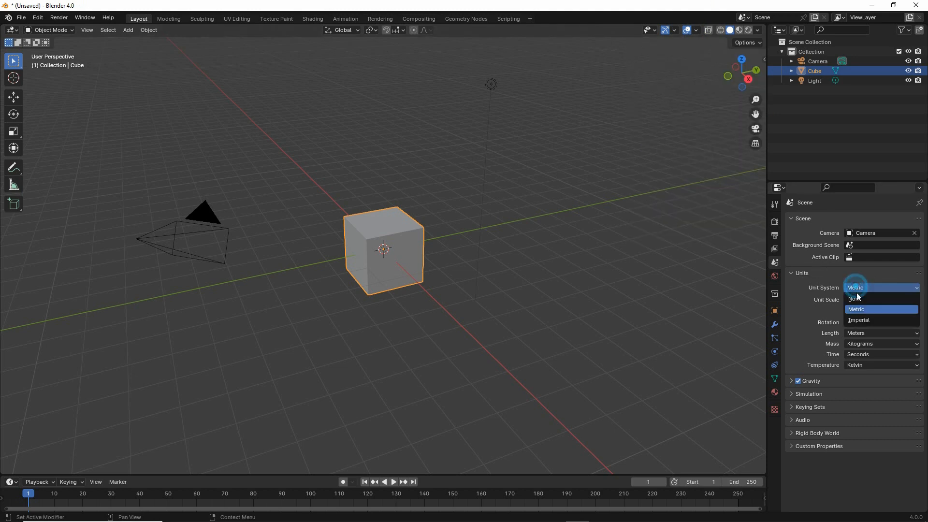
{"action": "left_click", "coordinate": [855, 295]}
- Lower the viewport grid's Subdivisions by six in the overlay options
{"action": "left_click", "coordinate": [696, 30]}
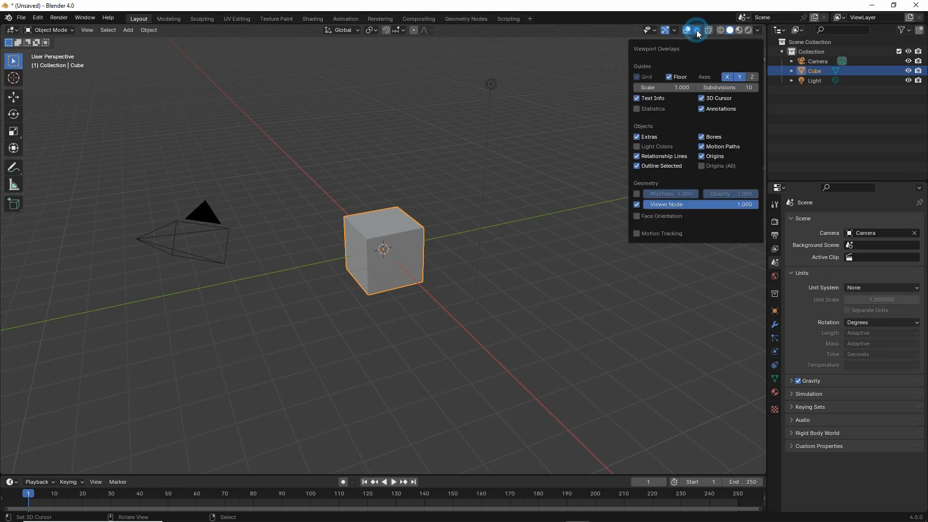
{"action": "left_click_drag", "start_coordinate": [639, 54], "coordinate": [706, 41]}
{"action": "left_click_drag", "start_coordinate": [701, 98], "coordinate": [758, 98]}
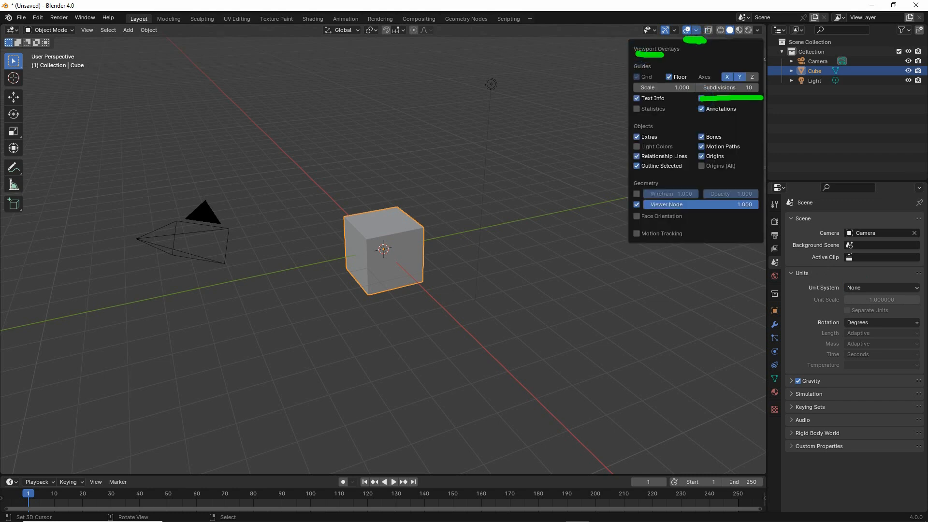
{"action": "left_click", "coordinate": [700, 88]}
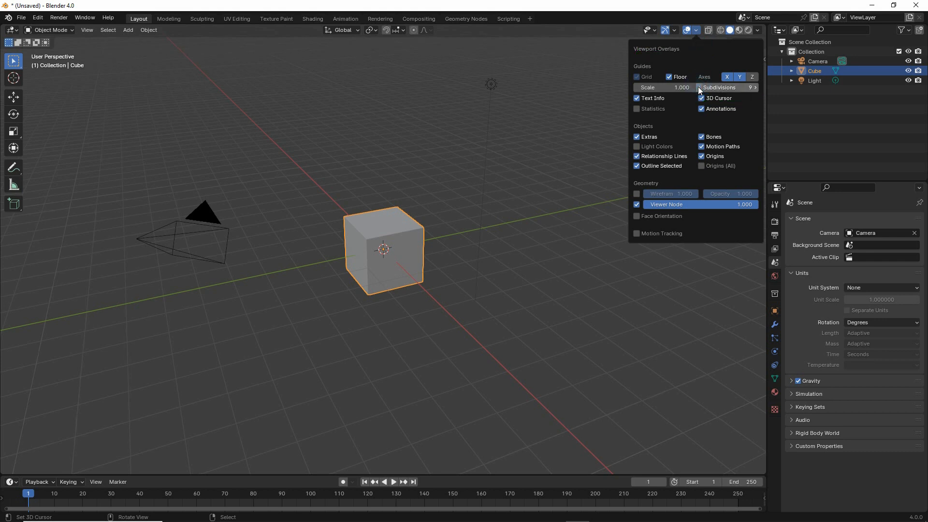
{"action": "left_click", "coordinate": [699, 88]}
{"action": "left_click", "coordinate": [700, 88]}
{"action": "left_click", "coordinate": [700, 88]}
{"action": "left_click", "coordinate": [699, 87]}
{"action": "left_click", "coordinate": [699, 87]}
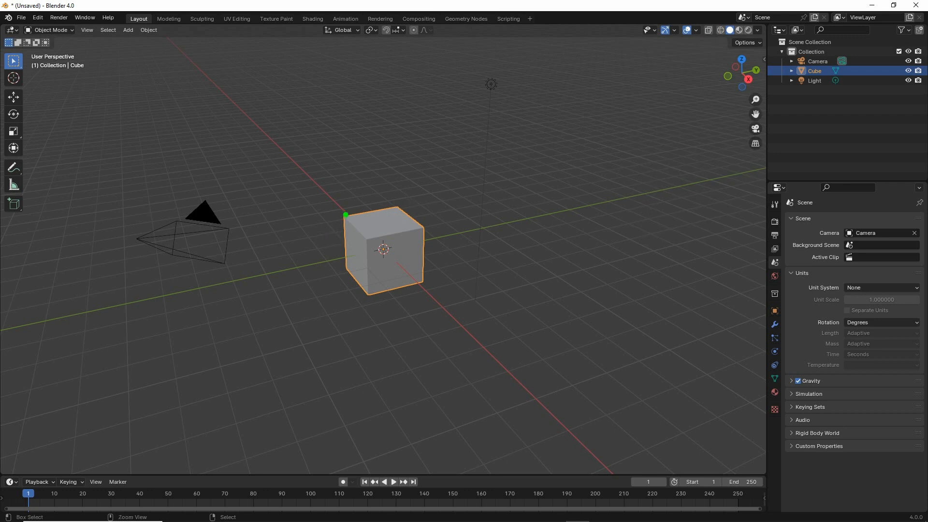
{"action": "mouse_move", "coordinate": [344, 211]}
{"action": "left_mouse_down"}
{"action": "mouse_move", "coordinate": [415, 196]}
{"action": "mouse_move", "coordinate": [471, 222]}
{"action": "mouse_move", "coordinate": [377, 252]}
{"action": "mouse_move", "coordinate": [356, 230]}
{"action": "left_mouse_up"}
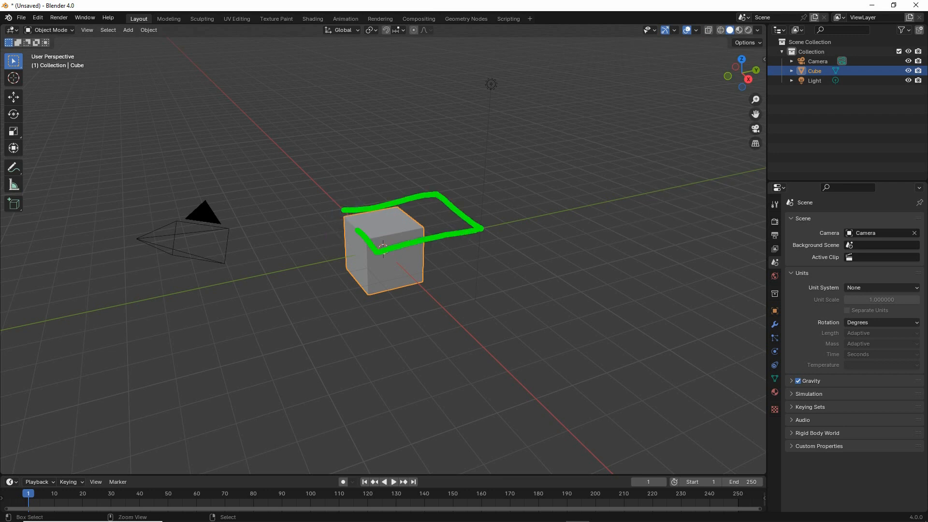
{"action": "mouse_move", "coordinate": [428, 289]}
{"action": "left_mouse_down"}
{"action": "mouse_move", "coordinate": [451, 282]}
{"action": "mouse_move", "coordinate": [409, 273]}
{"action": "mouse_move", "coordinate": [425, 287]}
{"action": "left_mouse_up"}
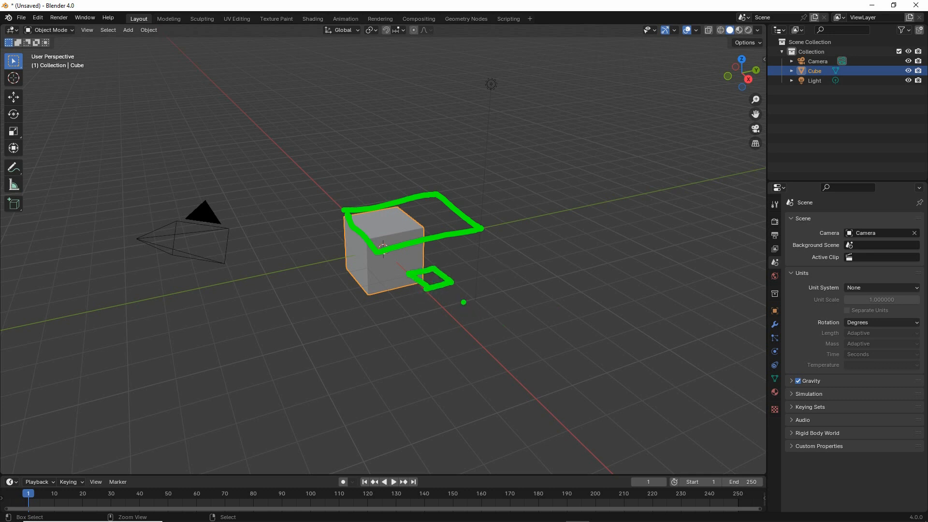
{"action": "key", "text": "Escape"}
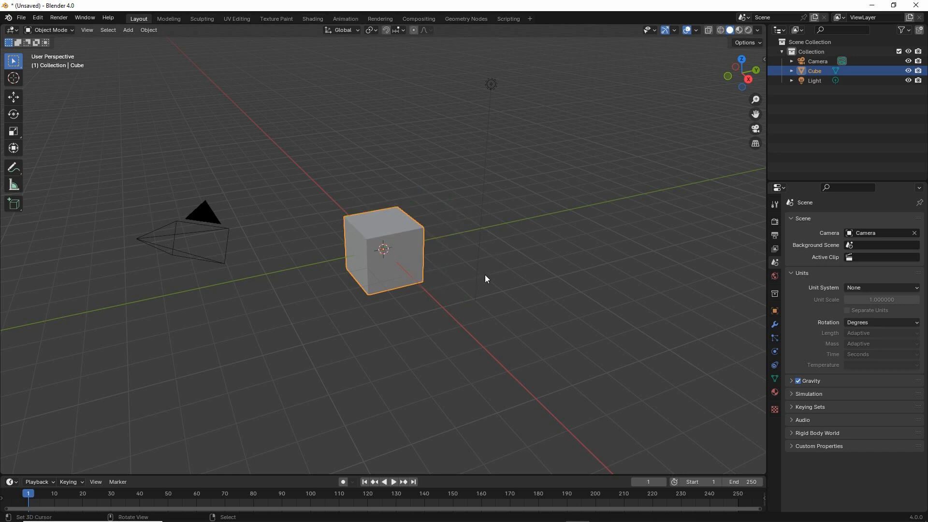
{"action": "middle_click_drag", "start_coordinate": [485, 274], "coordinate": [464, 281]}
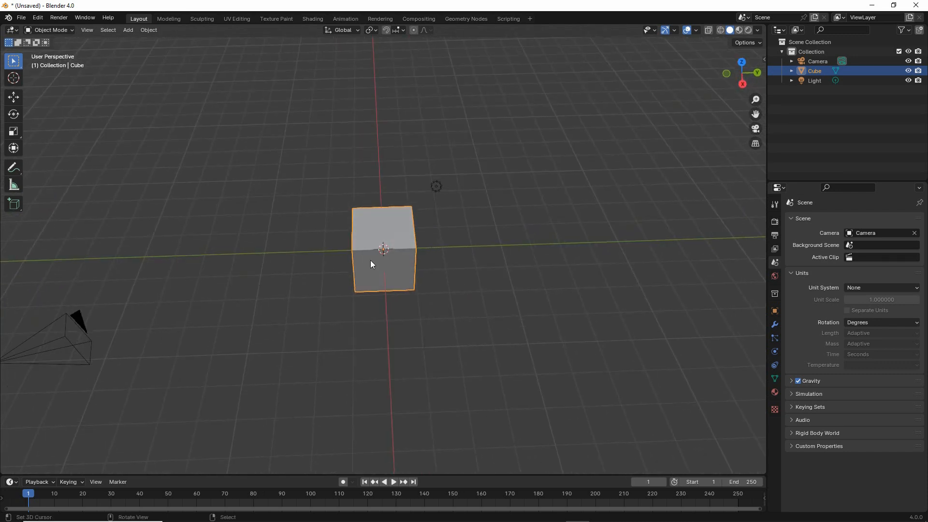
{"action": "mouse_move", "coordinate": [359, 221]}
{"action": "left_mouse_down"}
{"action": "mouse_move", "coordinate": [382, 288]}
{"action": "mouse_move", "coordinate": [374, 221]}
{"action": "left_mouse_up"}
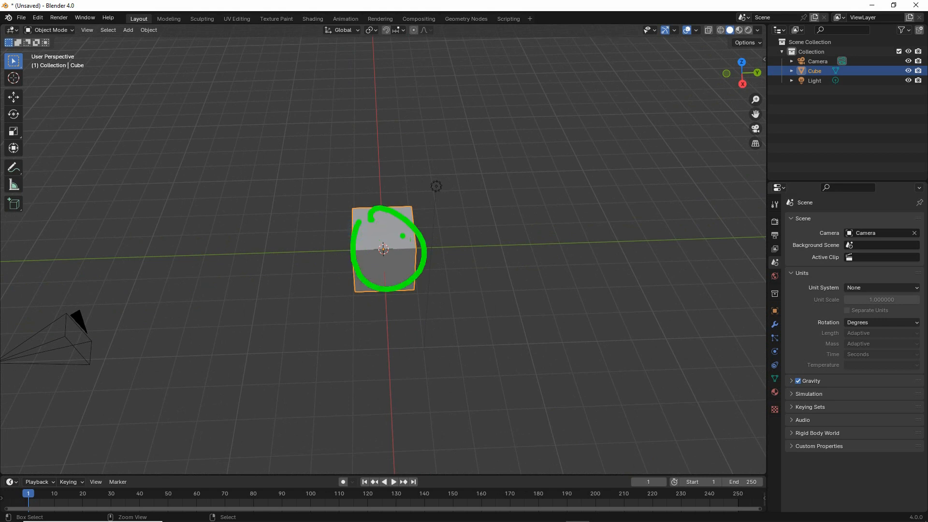
{"action": "key", "text": "Escape"}
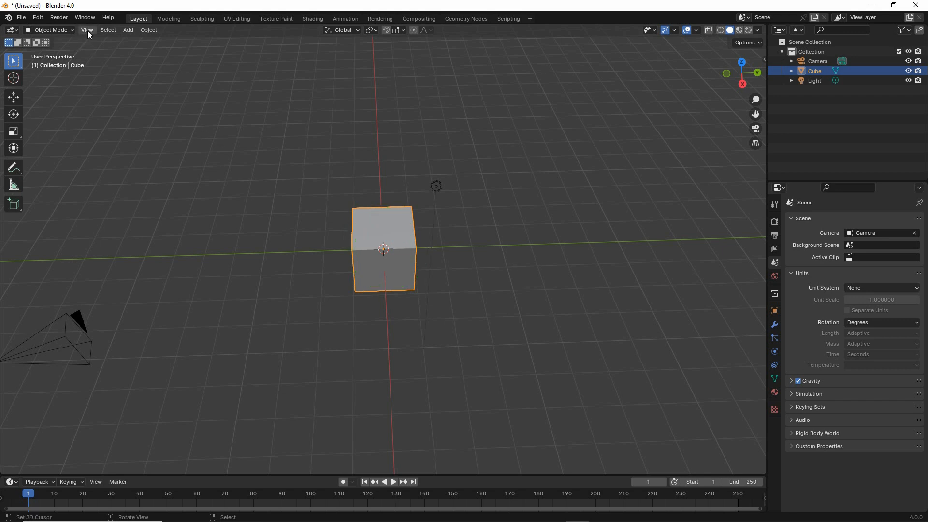
- Show the selected cube's transform values in the viewport sidebar and examine its dimensions against the grid
{"action": "left_click", "coordinate": [88, 30]}
{"action": "left_click", "coordinate": [105, 53]}
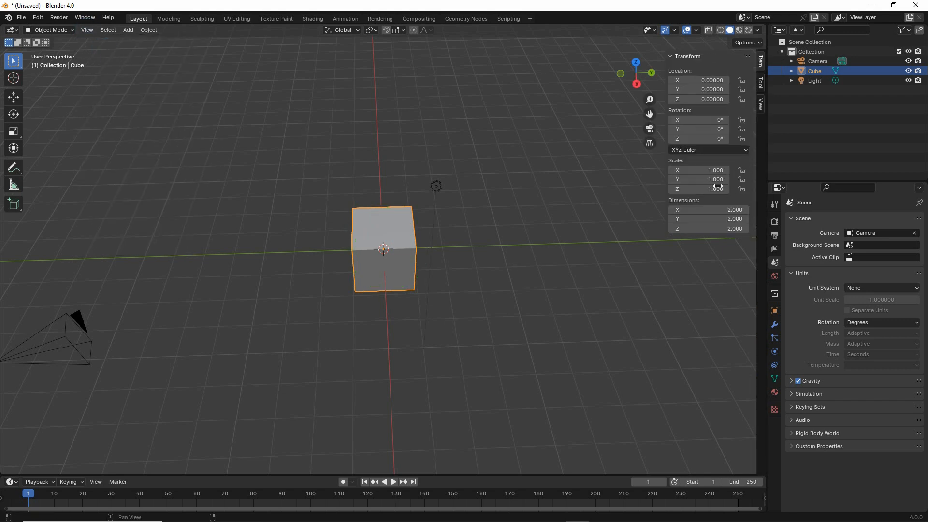
{"action": "mouse_move", "coordinate": [739, 192]}
{"action": "left_mouse_down"}
{"action": "mouse_move", "coordinate": [742, 243]}
{"action": "mouse_move", "coordinate": [730, 170]}
{"action": "left_mouse_up"}
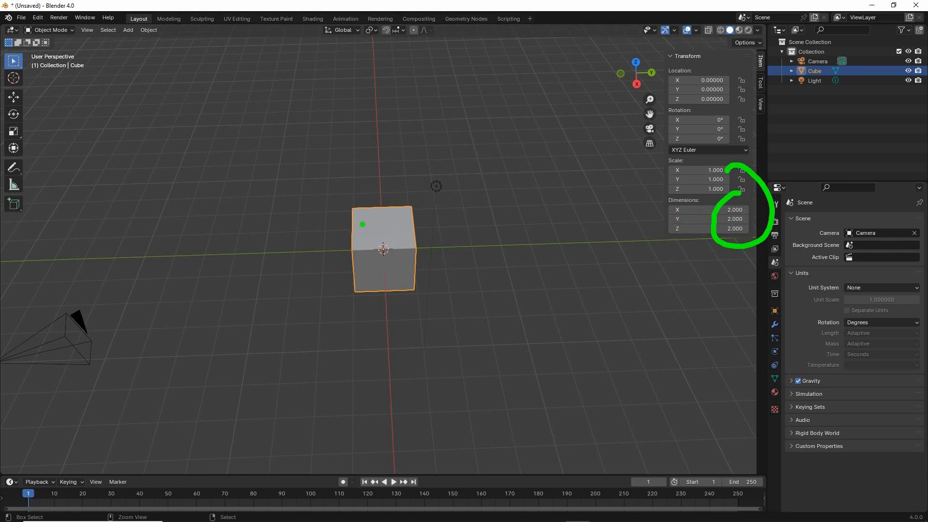
{"action": "mouse_move", "coordinate": [362, 224]}
{"action": "left_mouse_down"}
{"action": "mouse_move", "coordinate": [356, 207]}
{"action": "mouse_move", "coordinate": [365, 209]}
{"action": "left_mouse_up"}
{"action": "key", "text": "Escape"}
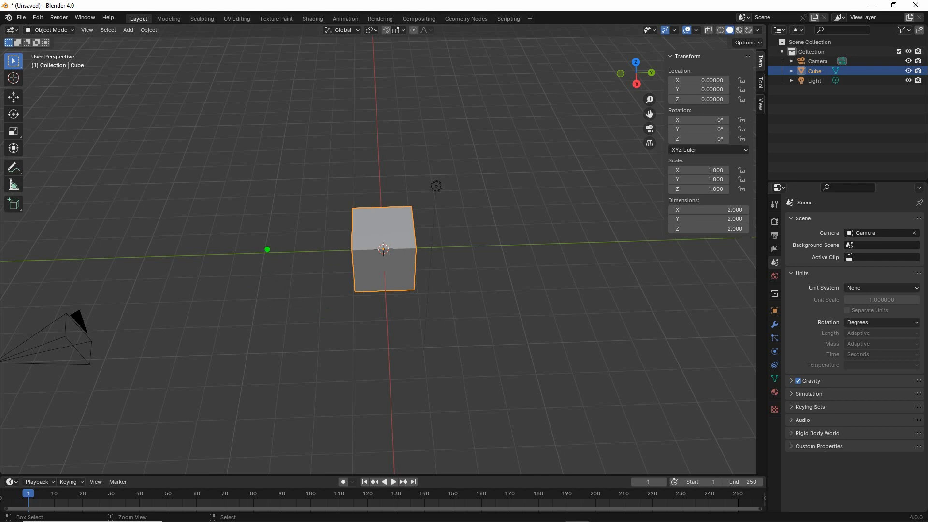
{"action": "mouse_move", "coordinate": [267, 249]}
{"action": "left_mouse_down"}
{"action": "mouse_move", "coordinate": [251, 298]}
{"action": "mouse_move", "coordinate": [326, 300]}
{"action": "mouse_move", "coordinate": [327, 250]}
{"action": "mouse_move", "coordinate": [272, 258]}
{"action": "left_mouse_up"}
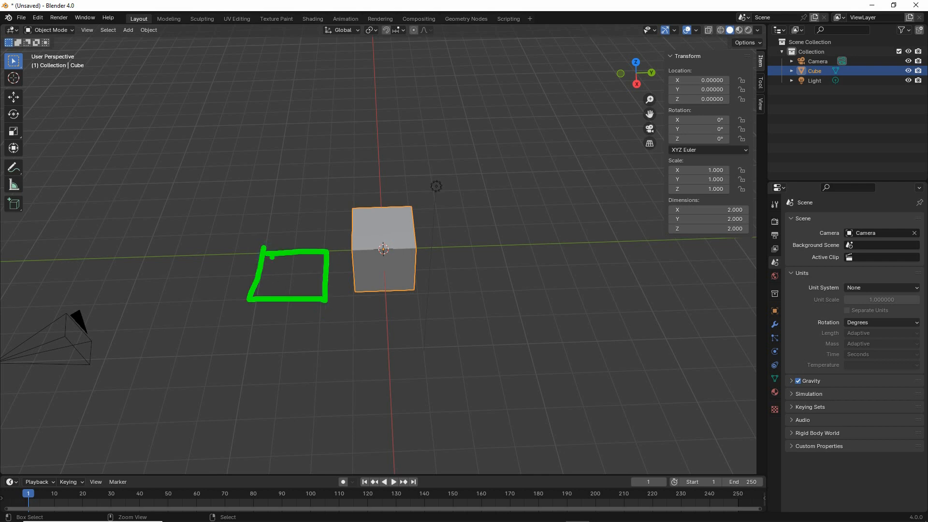
{"action": "key", "text": "Escape"}
{"action": "mouse_move", "coordinate": [317, 377]}
{"action": "middle_mouse_down"}
{"action": "mouse_move", "coordinate": [363, 349]}
{"action": "mouse_move", "coordinate": [324, 361]}
{"action": "mouse_move", "coordinate": [362, 253]}
{"action": "middle_mouse_up"}
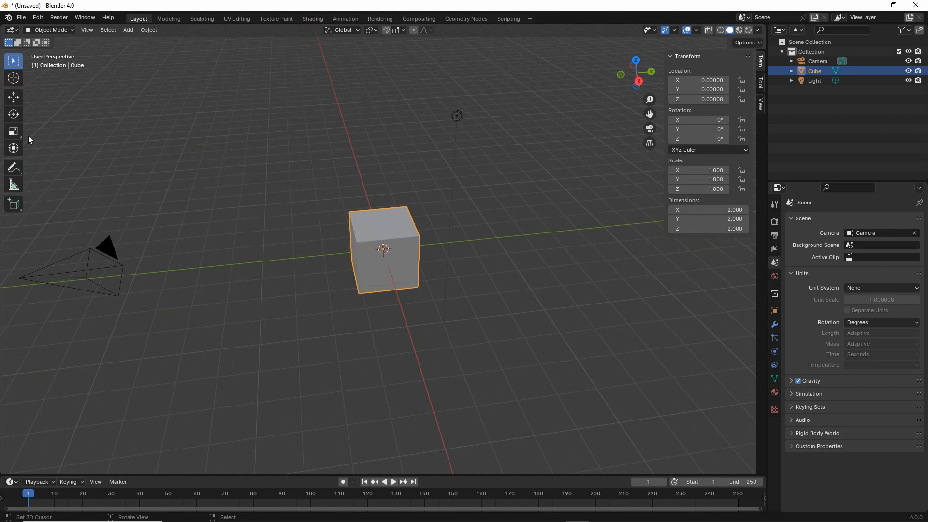
- Start an FBX export into the Roblox folder and name the file 2x2x2
{"action": "left_click", "coordinate": [22, 18]}
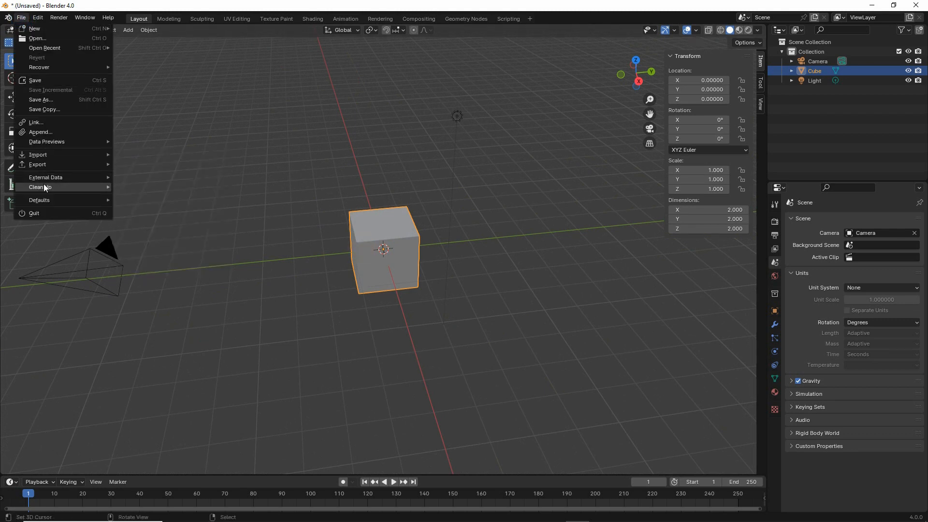
{"action": "mouse_move", "coordinate": [51, 165]}
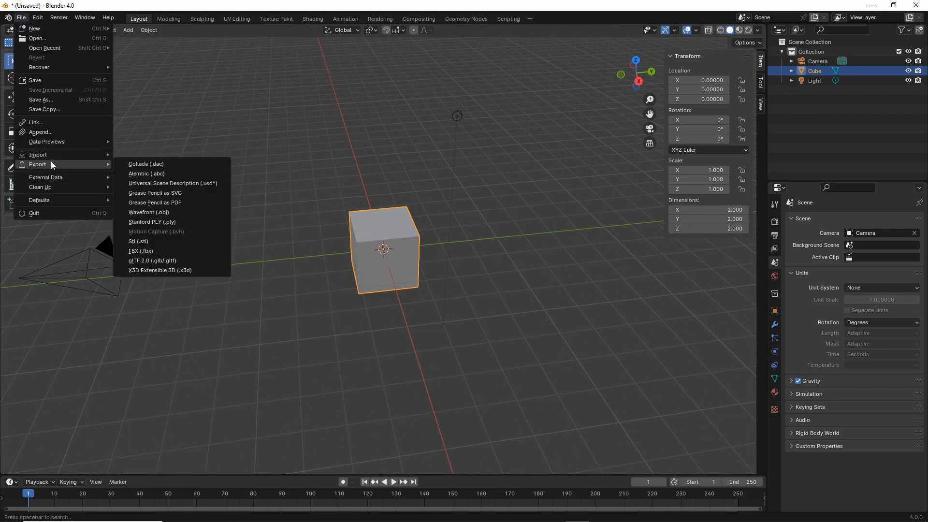
{"action": "left_click", "coordinate": [141, 251]}
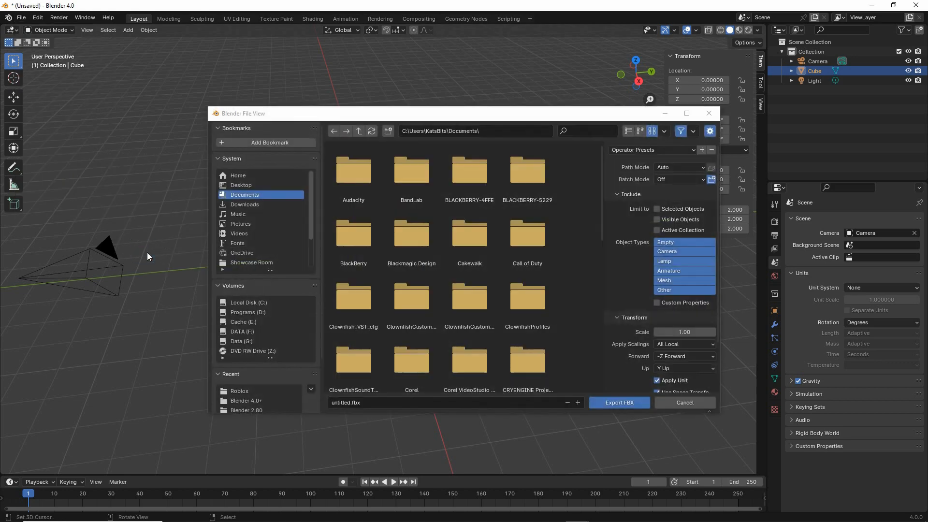
{"action": "left_click", "coordinate": [260, 392]}
{"action": "left_click", "coordinate": [376, 403]}
{"action": "type", "text": "2"}
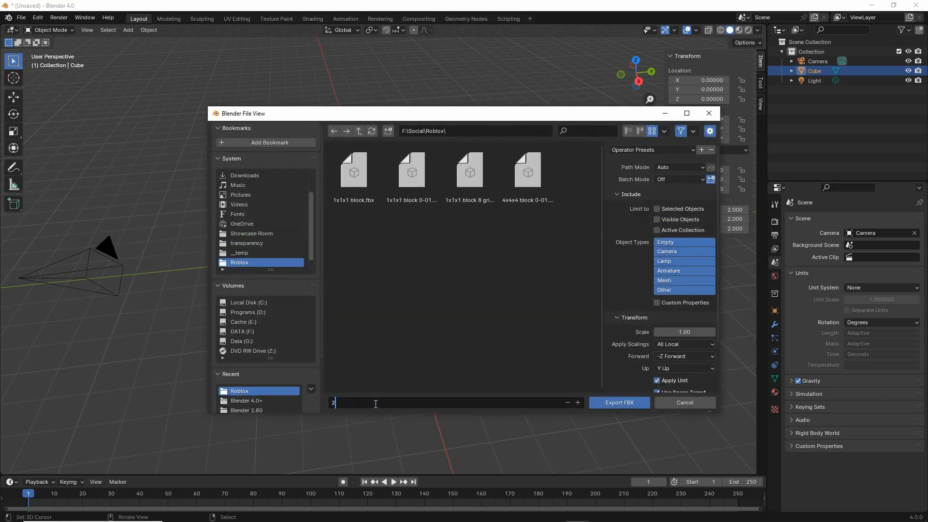
{"action": "type", "text": "x2x2"}
{"action": "key", "text": "Return"}
- Limit the FBX export to selected objects, set its scale to 0.01, and export the file
{"action": "left_click", "coordinate": [658, 211]}
{"action": "scroll", "coordinate": [634, 308], "scroll_direction": "down", "scroll_amount": 3}
{"action": "scroll", "coordinate": [634, 309], "scroll_direction": "up", "scroll_amount": 3}
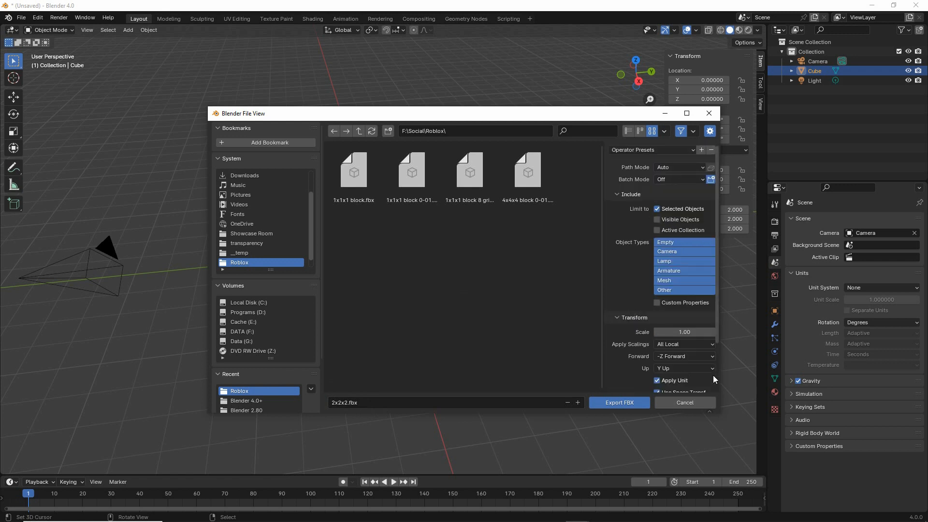
{"action": "left_click", "coordinate": [689, 332]}
{"action": "type", "text": "0"}
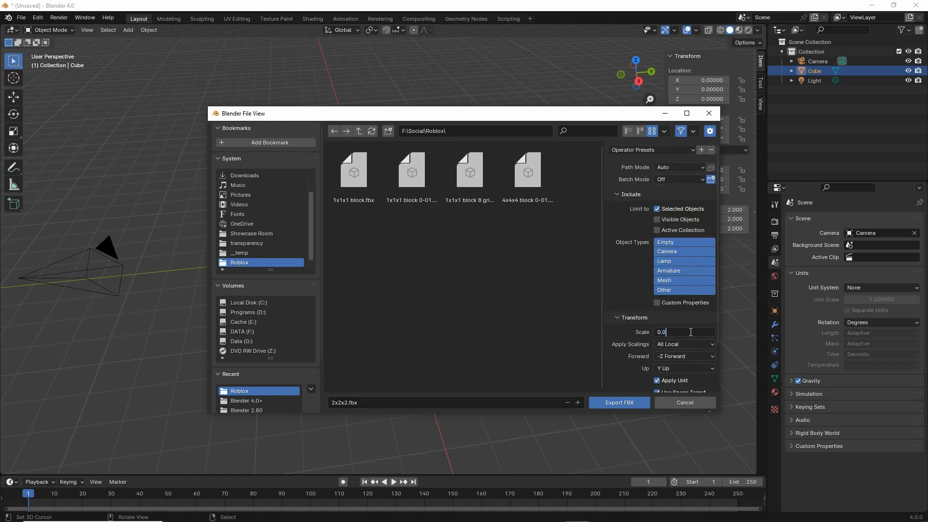
{"action": "type", "text": ".01"}
{"action": "left_click", "coordinate": [606, 337]}
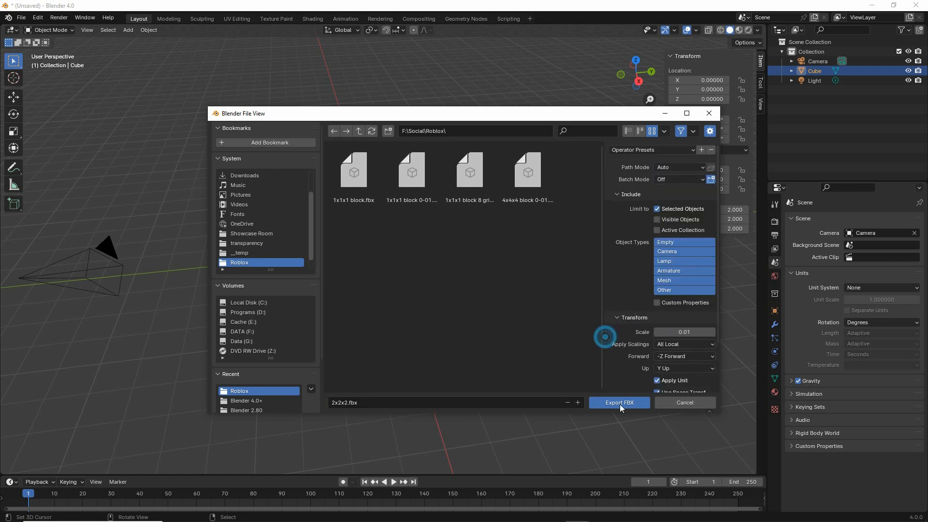
{"action": "left_click", "coordinate": [622, 403]}
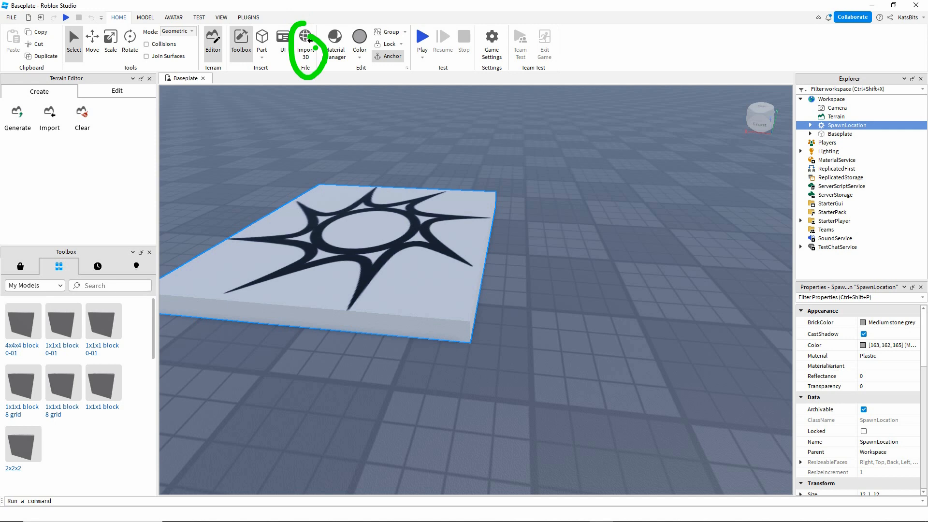
- Switch to Roblox Studio, load 2x2x2.fbx for 3D import, and rotate the block in the import preview
{"action": "left_click", "coordinate": [308, 40]}
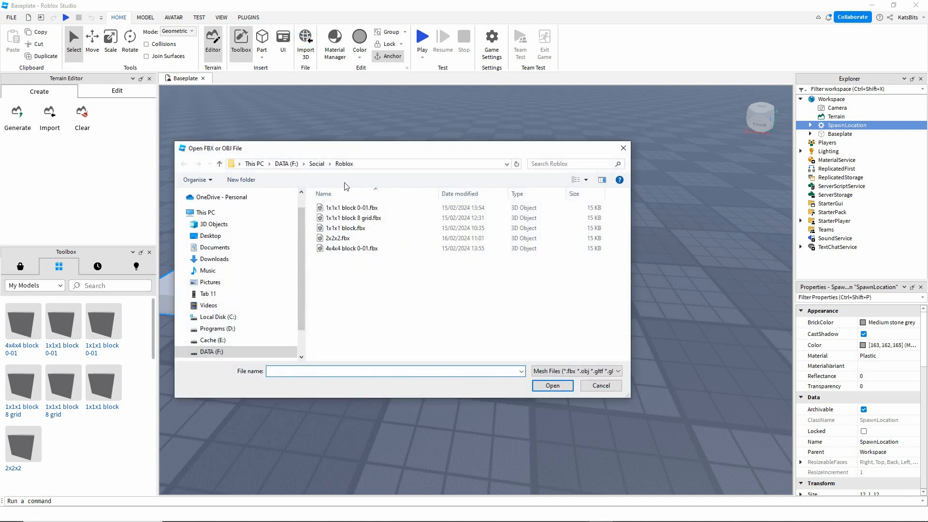
{"action": "left_click", "coordinate": [337, 238]}
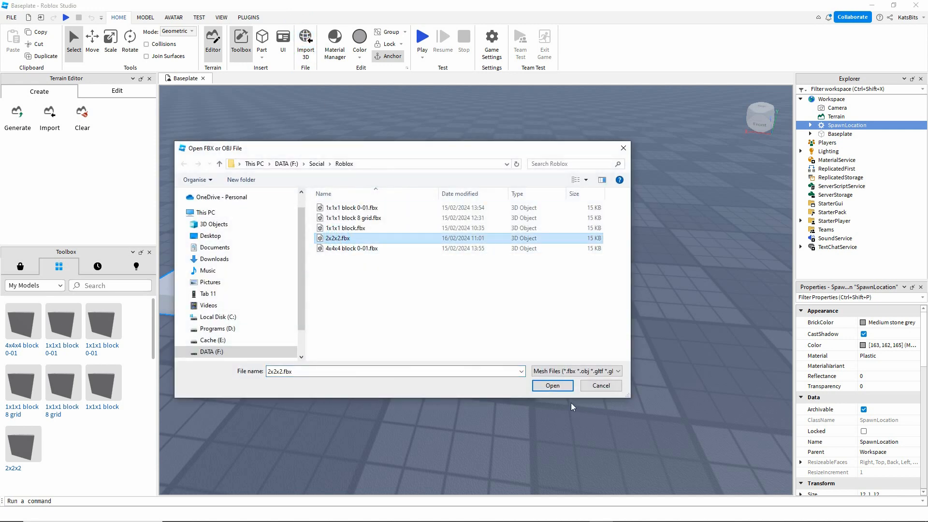
{"action": "left_click", "coordinate": [552, 386]}
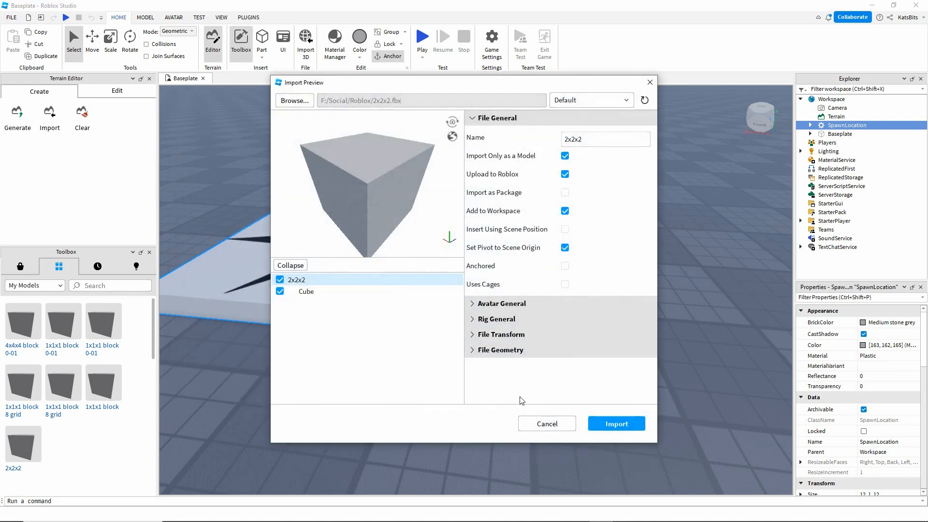
{"action": "mouse_move", "coordinate": [342, 172]}
{"action": "left_mouse_down"}
{"action": "mouse_move", "coordinate": [349, 184]}
{"action": "mouse_move", "coordinate": [349, 176]}
{"action": "left_mouse_up"}
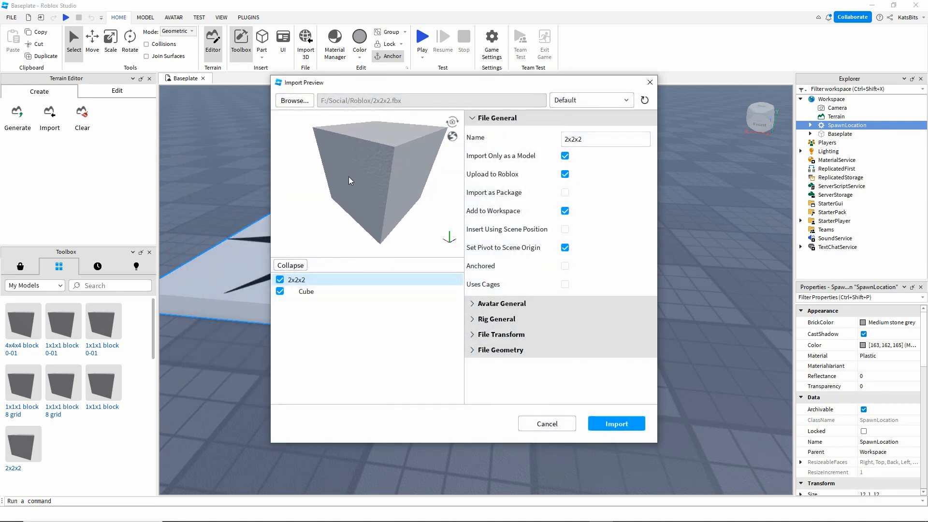
- Check the file dimensions under File Geometry, import the 2x2x2 model into the workspace, and dismiss the import message
{"action": "left_click", "coordinate": [472, 350]}
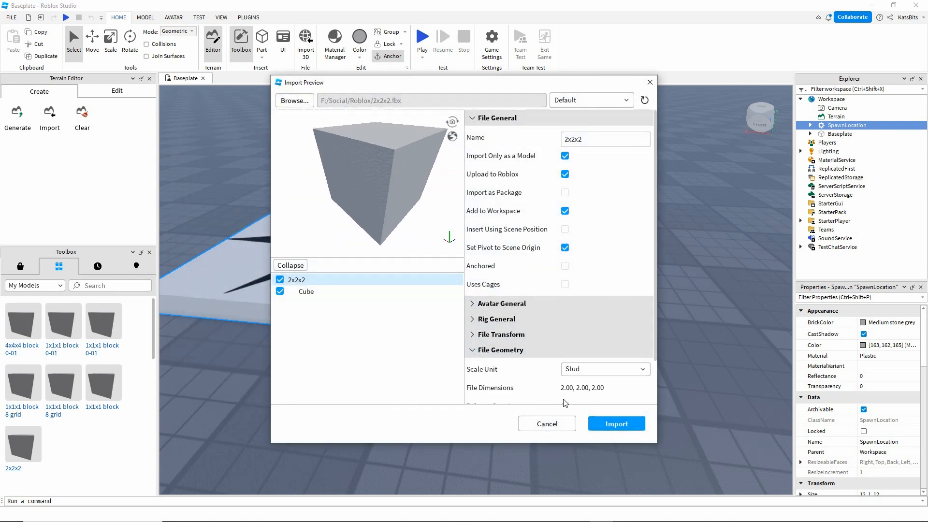
{"action": "left_click_drag", "start_coordinate": [556, 393], "coordinate": [600, 399]}
{"action": "left_click", "coordinate": [617, 424]}
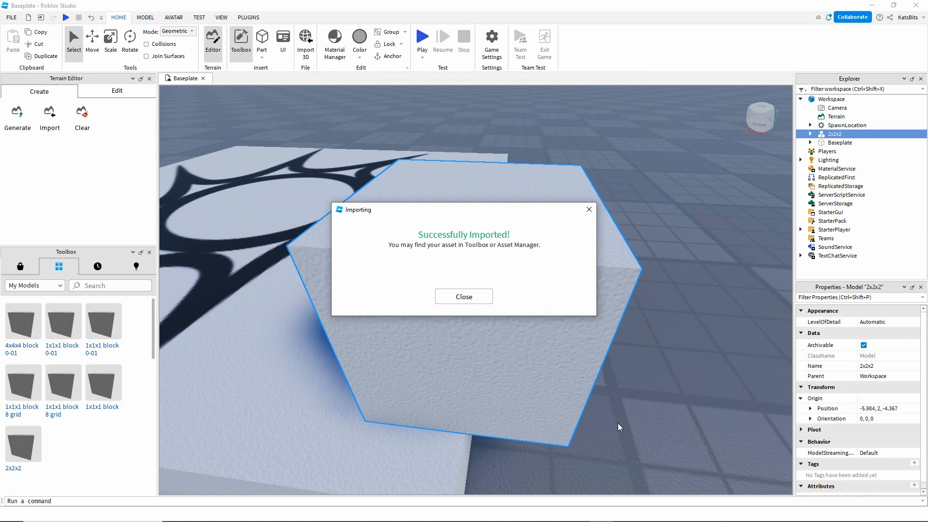
{"action": "left_click", "coordinate": [464, 296]}
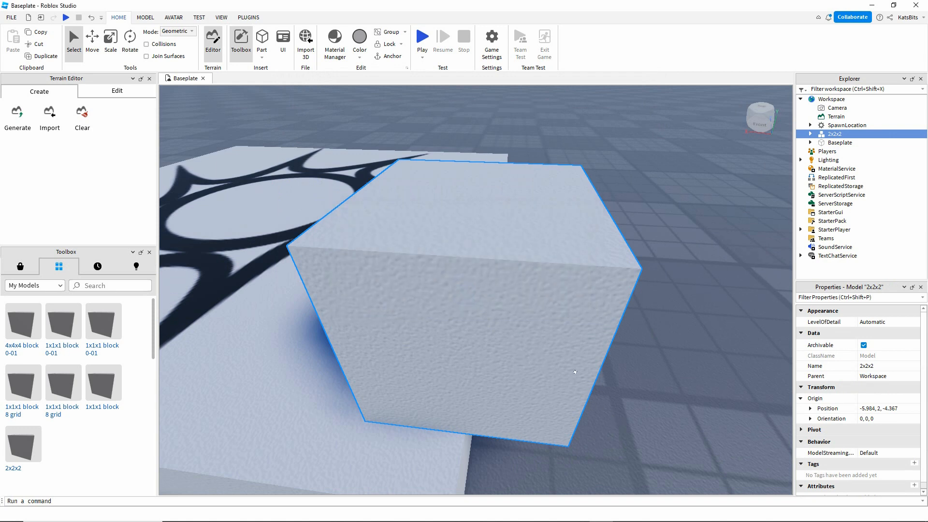
- Set the X value of the imported 2x2x2 model's origin position to -5
{"action": "right_click_drag", "start_coordinate": [576, 372], "coordinate": [605, 383]}
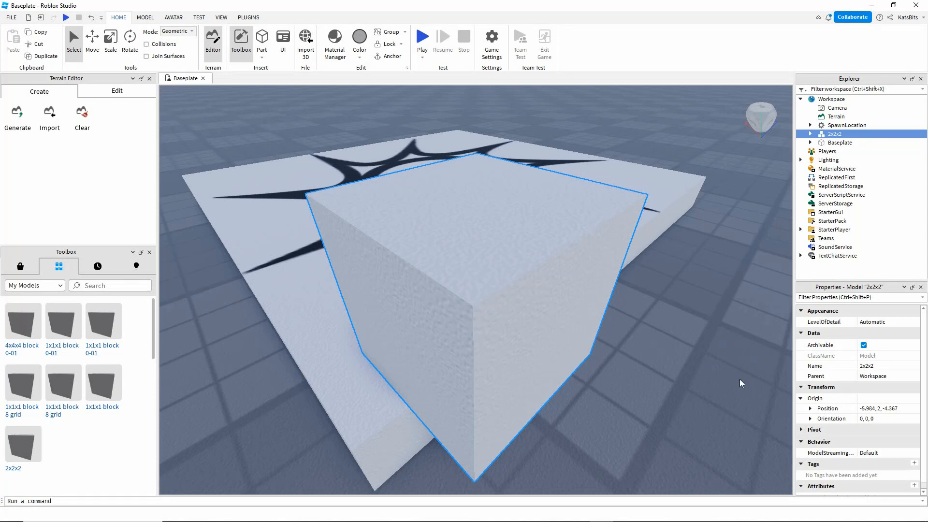
{"action": "left_click", "coordinate": [886, 407]}
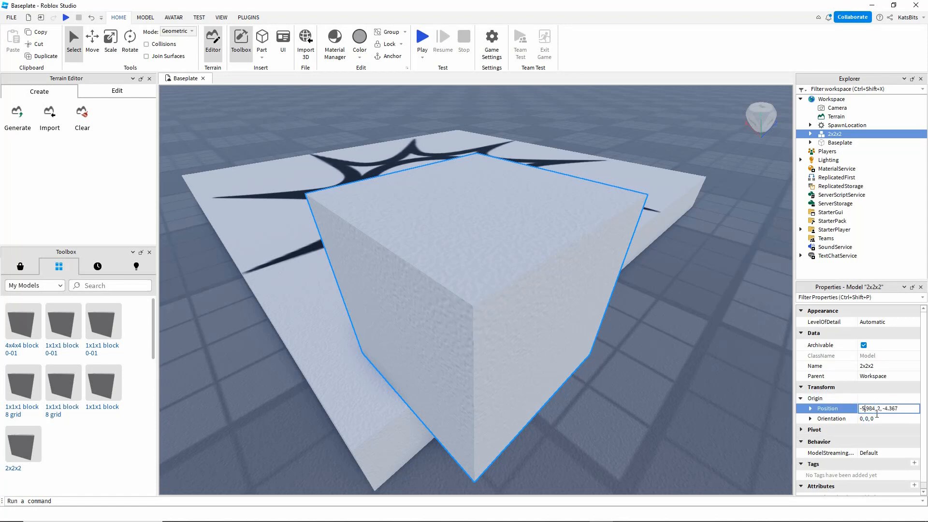
{"action": "key", "text": "BackSpace"}
{"action": "key", "text": "BackSpace"}
{"action": "key", "text": "BackSpace"}
{"action": "key", "text": "BackSpace"}
{"action": "key", "text": "Return"}
- Set the Y value of the 2x2x2 model's origin position to 0
{"action": "left_click", "coordinate": [869, 408]}
{"action": "left_click", "coordinate": [867, 407]}
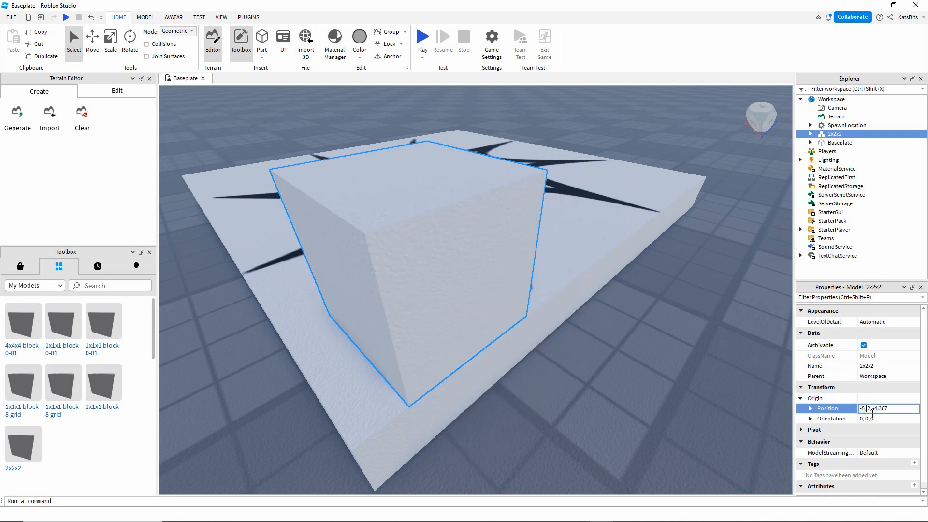
{"action": "key", "text": "Delete"}
{"action": "key", "text": "Delete"}
{"action": "key", "text": "Delete"}
{"action": "type", "text": "0"}
{"action": "key", "text": "Return"}
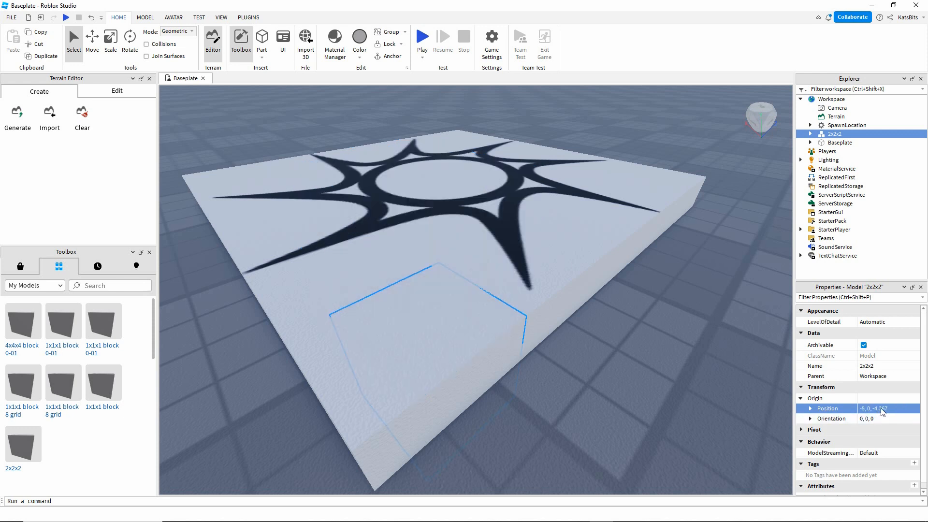
- Set the Z value of the 2x2x2 model's origin position to -4
{"action": "left_click", "coordinate": [881, 409]}
{"action": "left_click_drag", "start_coordinate": [879, 409], "coordinate": [898, 409]}
{"action": "key", "text": "BackSpace"}
{"action": "key", "text": "Return"}
- Move the 2x2x2 block out of the spawn platform onto the baseplate at position -7, 1, -4 with the Move tool
{"action": "left_click", "coordinate": [92, 40]}
{"action": "left_click_drag", "start_coordinate": [448, 297], "coordinate": [430, 183]}
{"action": "left_click_drag", "start_coordinate": [506, 282], "coordinate": [742, 424]}
{"action": "key", "text": "f"}
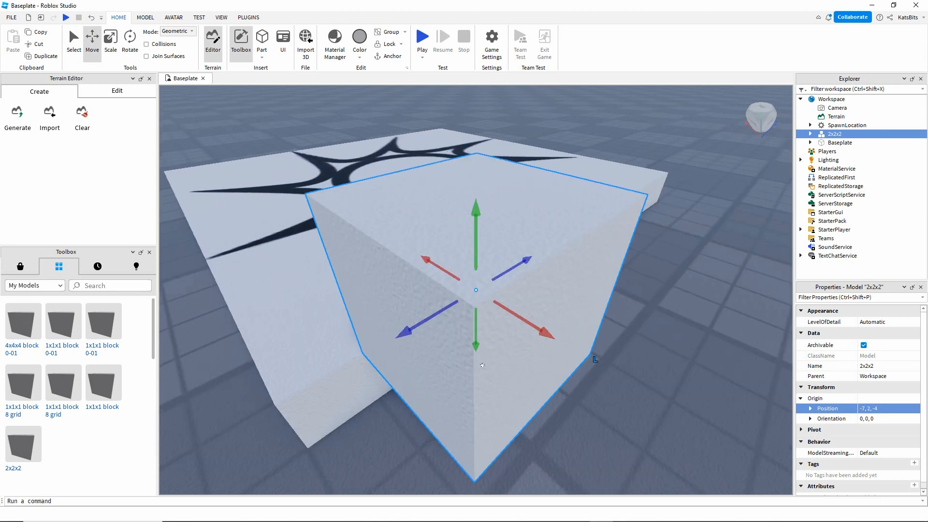
{"action": "left_click_drag", "start_coordinate": [479, 211], "coordinate": [481, 260]}
{"action": "mouse_move", "coordinate": [379, 402]}
{"action": "right_mouse_down"}
{"action": "mouse_move", "coordinate": [382, 416]}
{"action": "mouse_move", "coordinate": [361, 398]}
{"action": "right_mouse_up"}
{"action": "right_click_drag", "start_coordinate": [354, 389], "coordinate": [362, 403]}
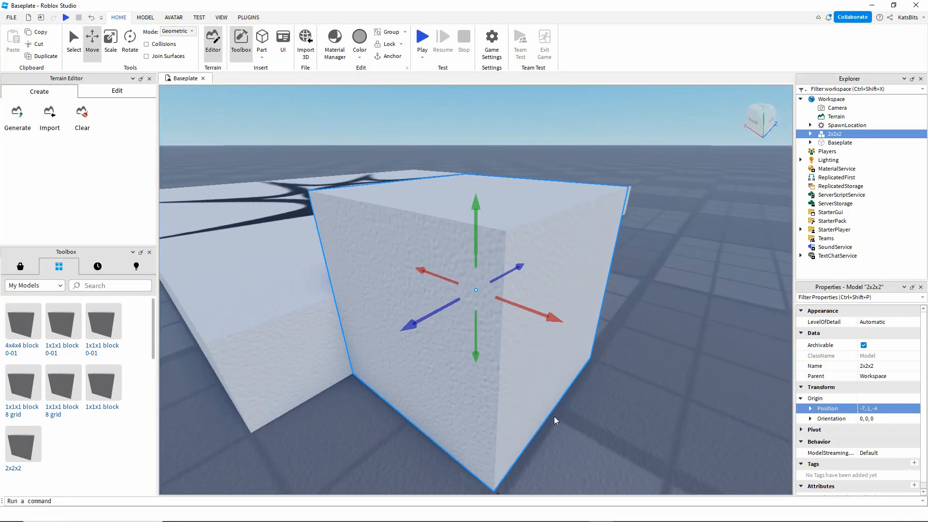